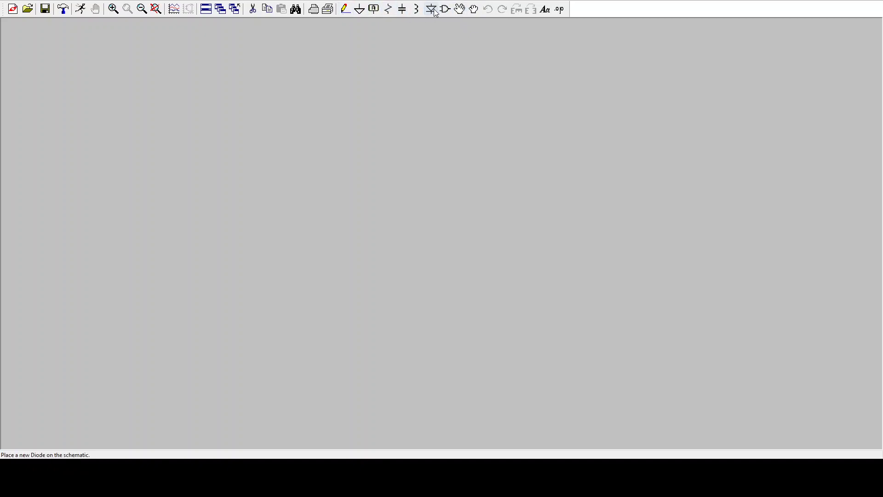
Place resistor R1 on the schematic and shift it slightly left.
click(388, 9)
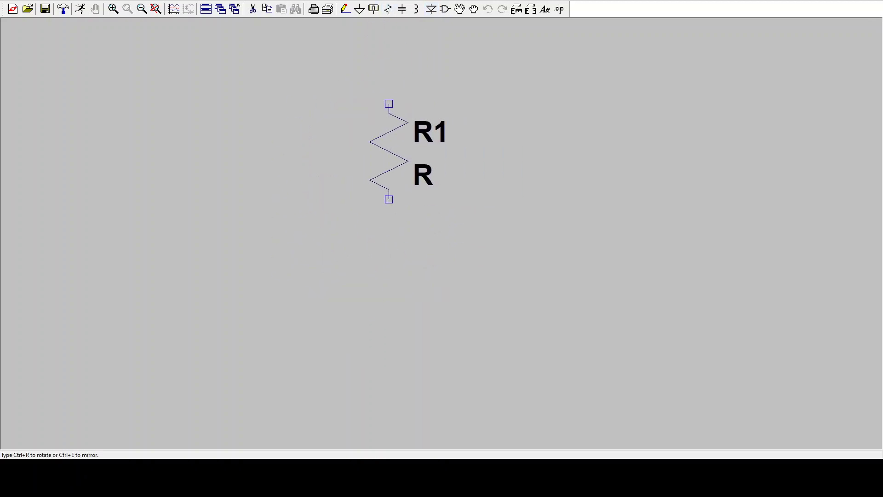
click(408, 152)
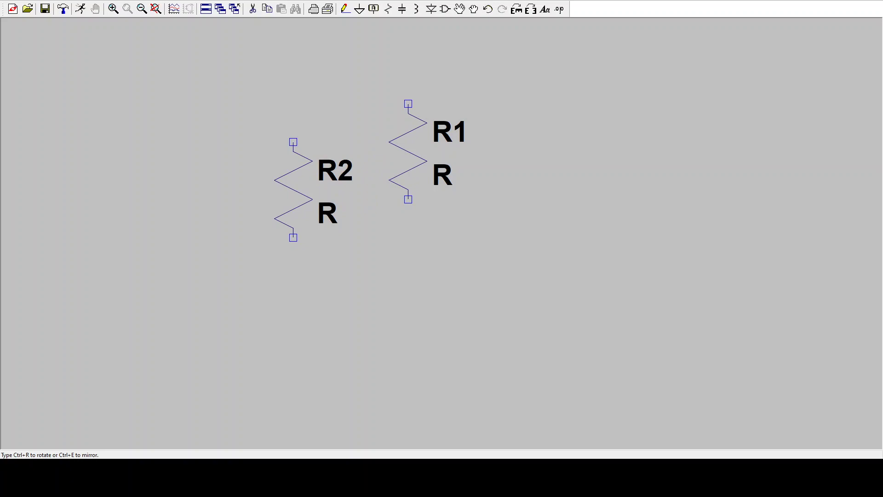
right_click(292, 178)
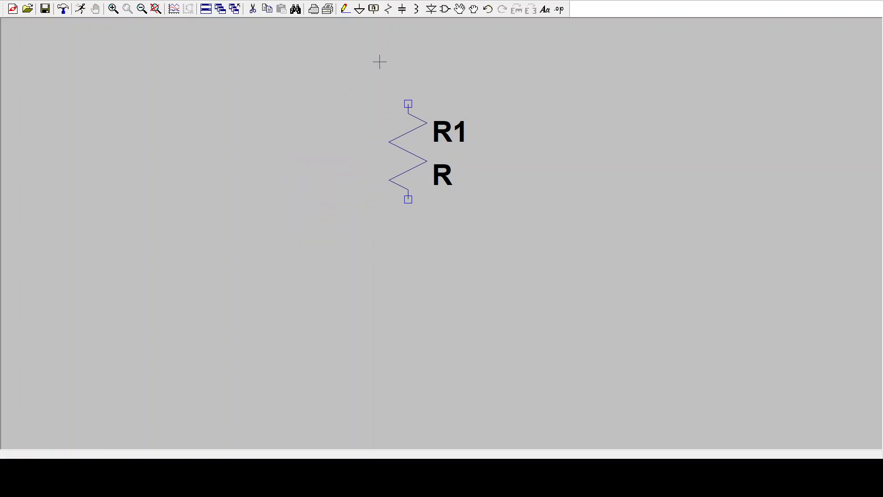
click(460, 10)
click(416, 151)
click(374, 205)
key(Escape)
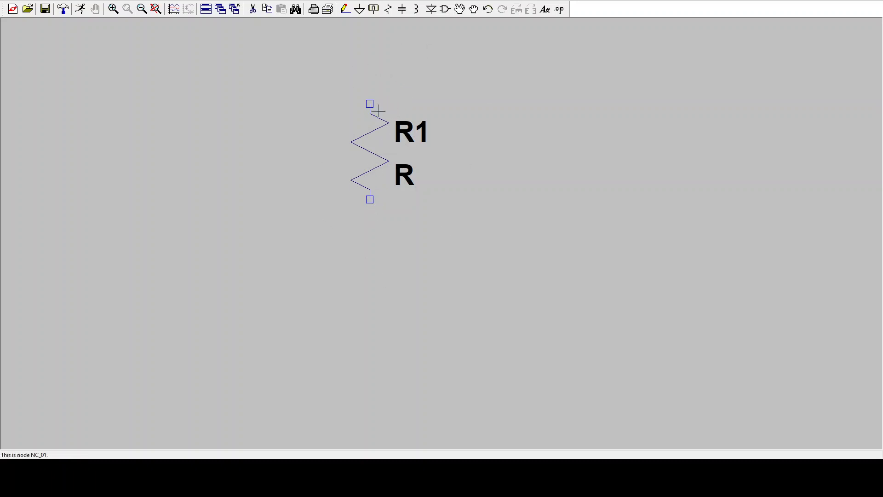
Set R1's resistance to 1k.
right_click(374, 144)
key(Return)
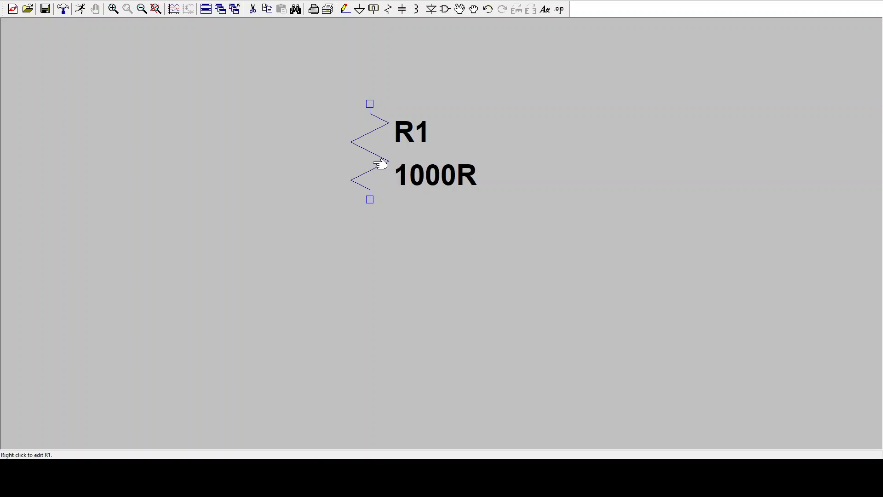
right_click(381, 164)
key(Return)
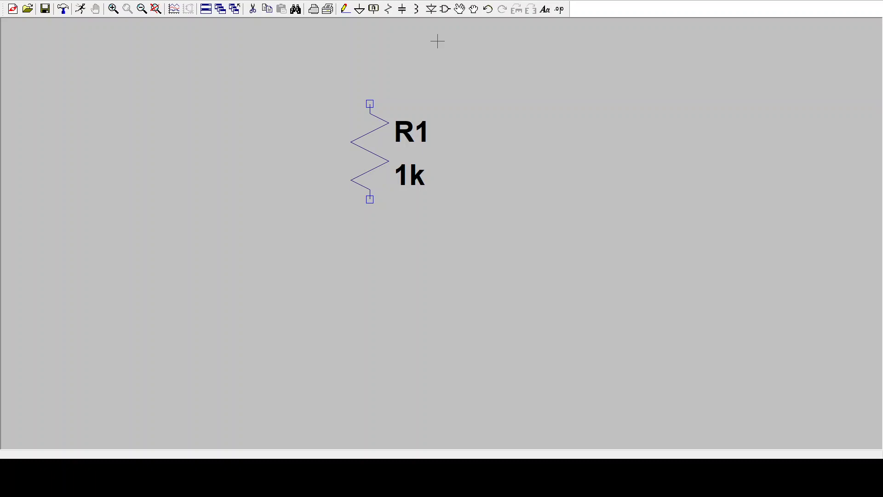
Place capacitor C1 just below R1 and set its value to 1µ.
click(402, 8)
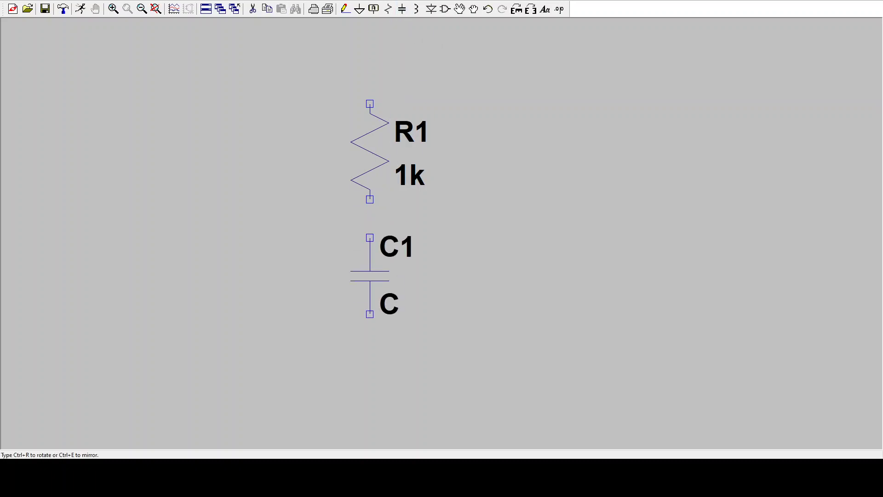
click(370, 238)
key(Escape)
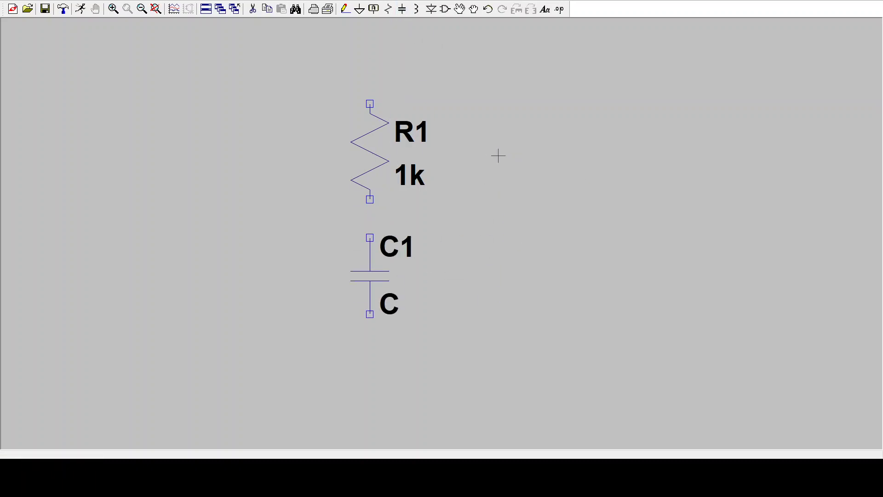
right_click(377, 274)
key(Return)
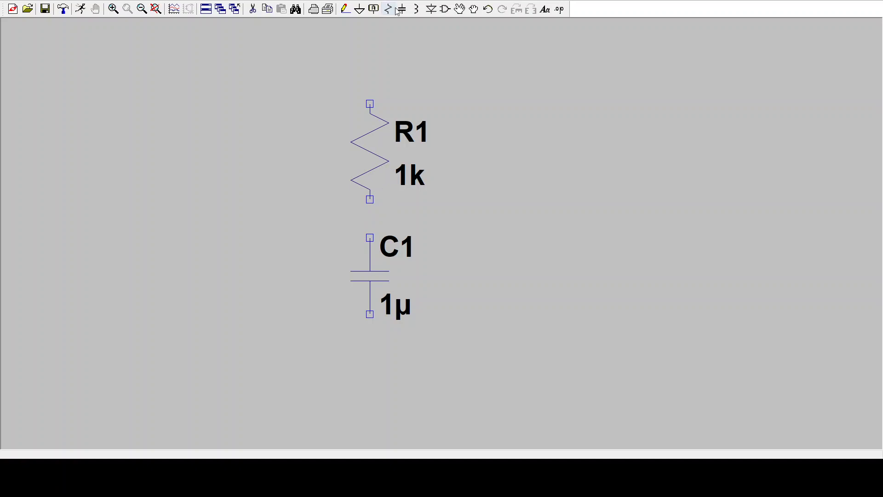
Put a ground under C1, then wire R1 to C1 and C1 to ground.
click(360, 10)
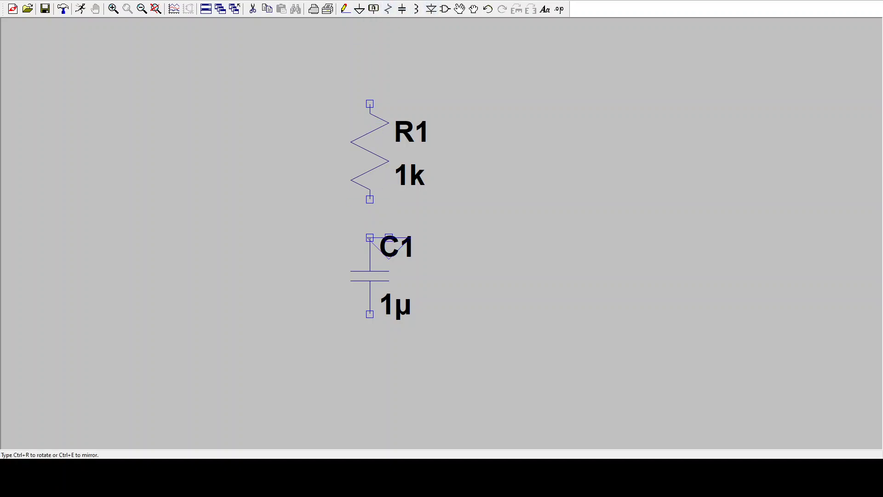
click(370, 352)
right_click(332, 219)
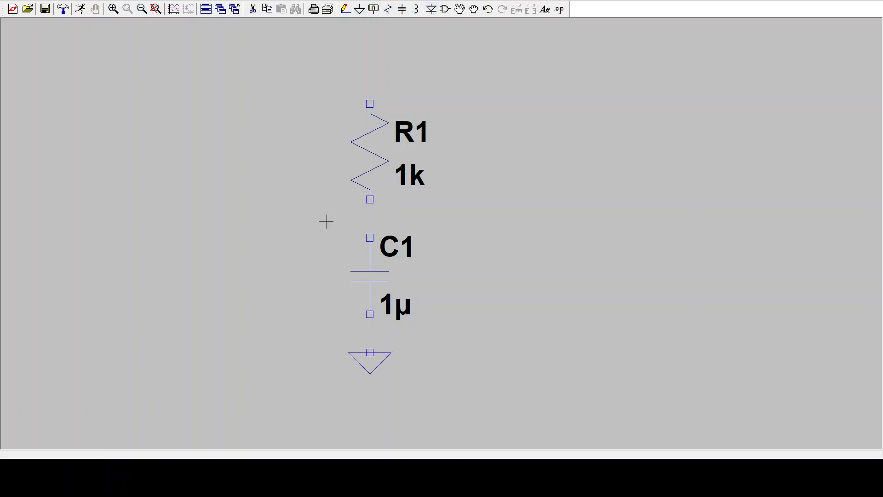
click(348, 11)
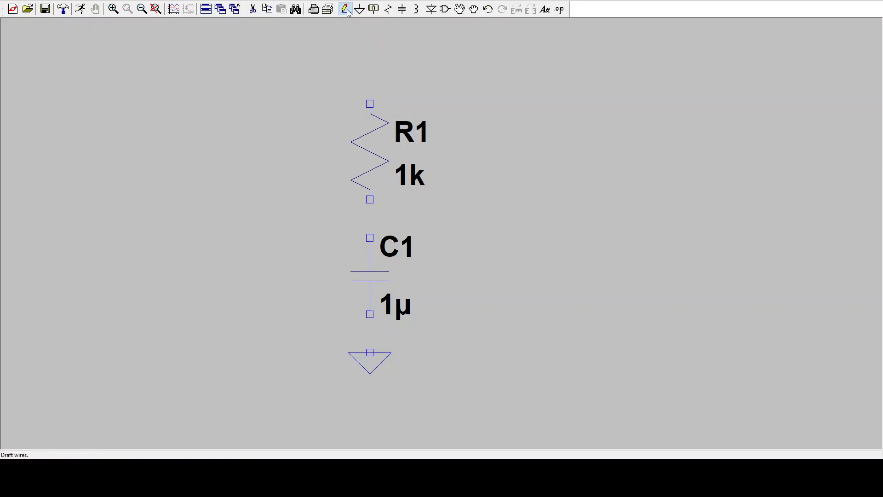
click(370, 200)
click(370, 238)
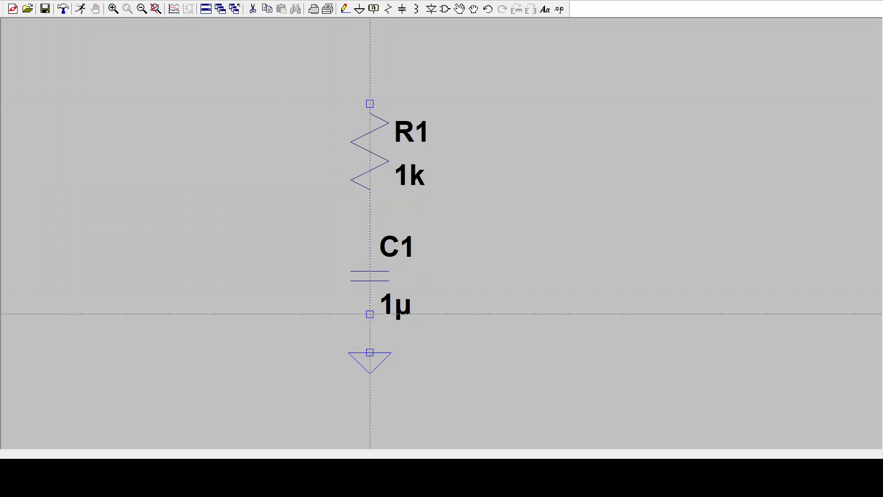
click(369, 314)
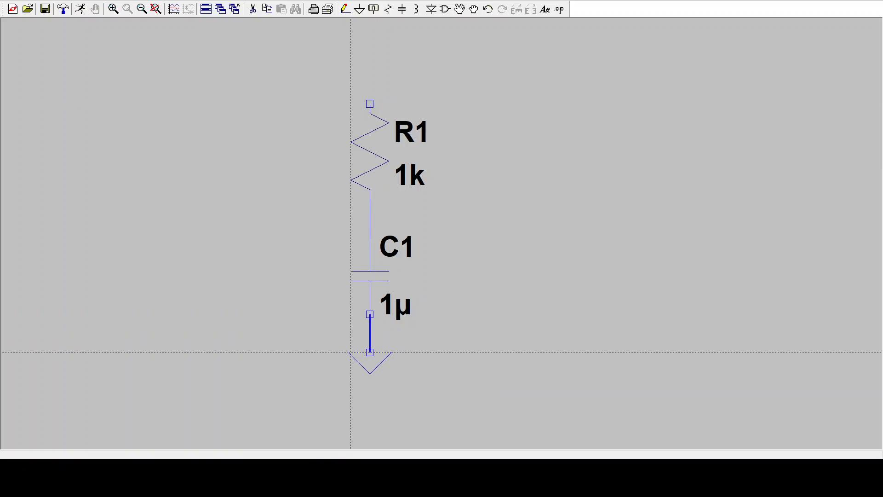
click(370, 352)
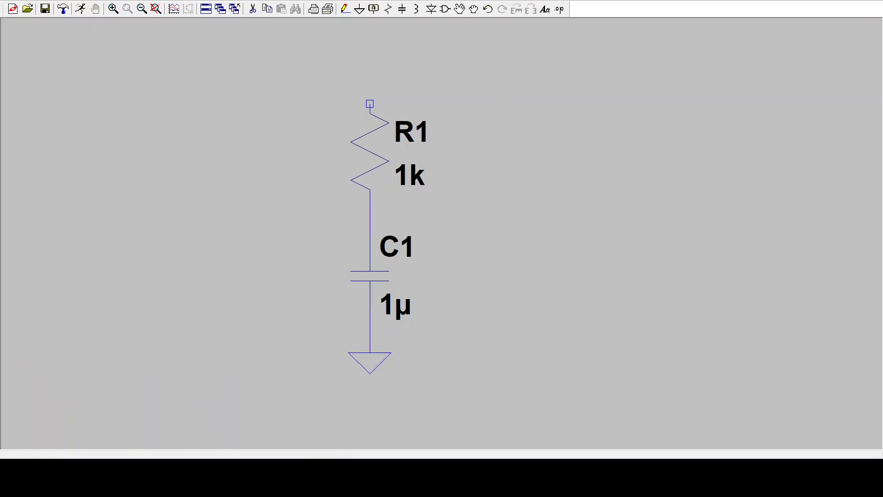
Place voltage source V1 to the left of R1.
key(Escape)
key(v)
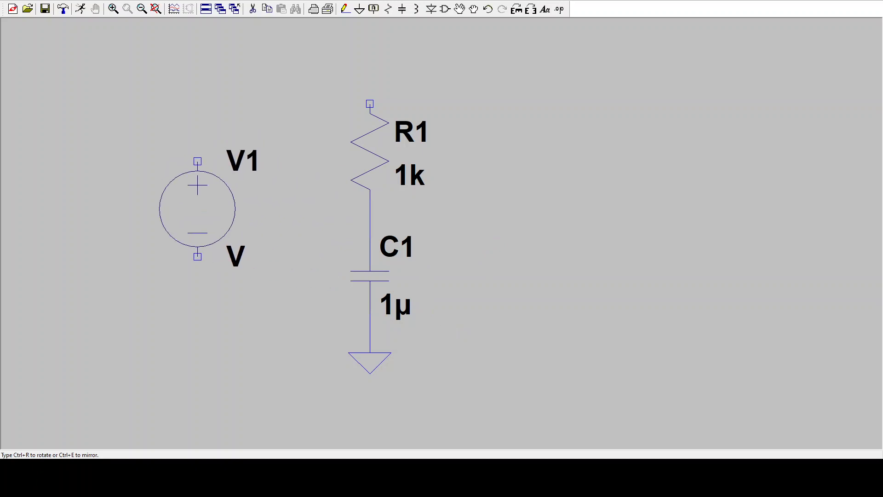
click(198, 209)
key(Escape)
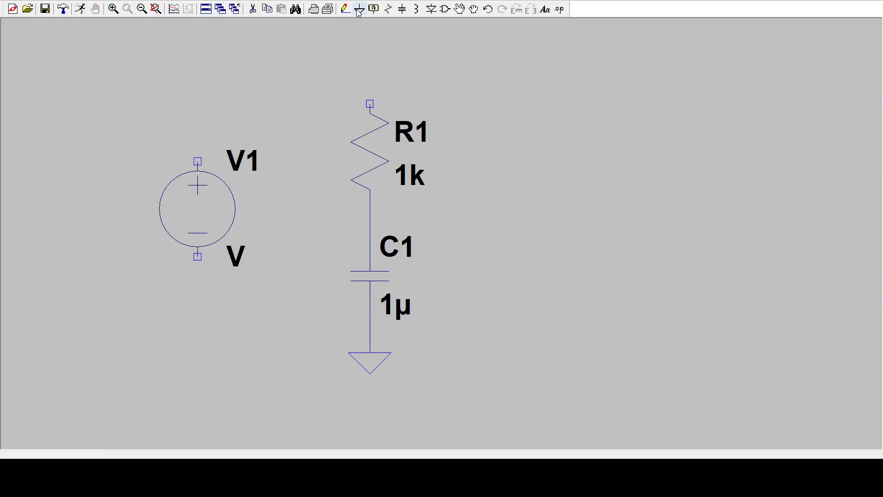
Wire V1's bottom to the C1–ground node and its top to R1's top terminal.
click(344, 9)
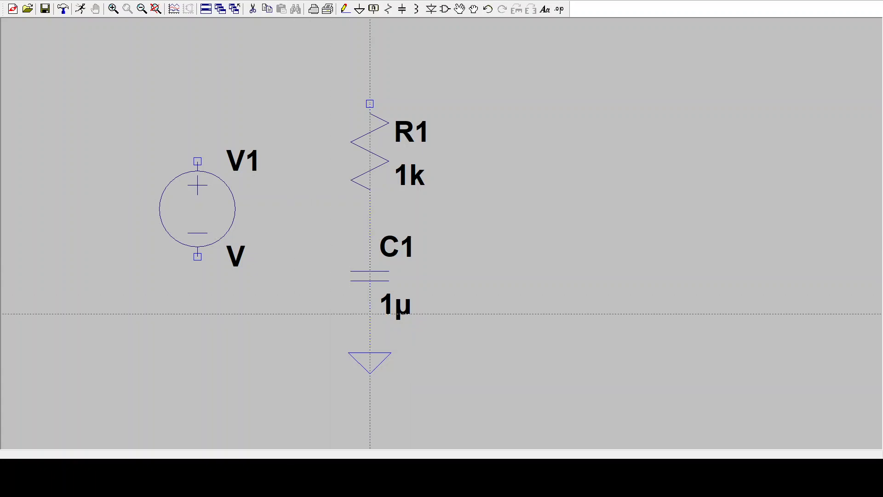
click(370, 333)
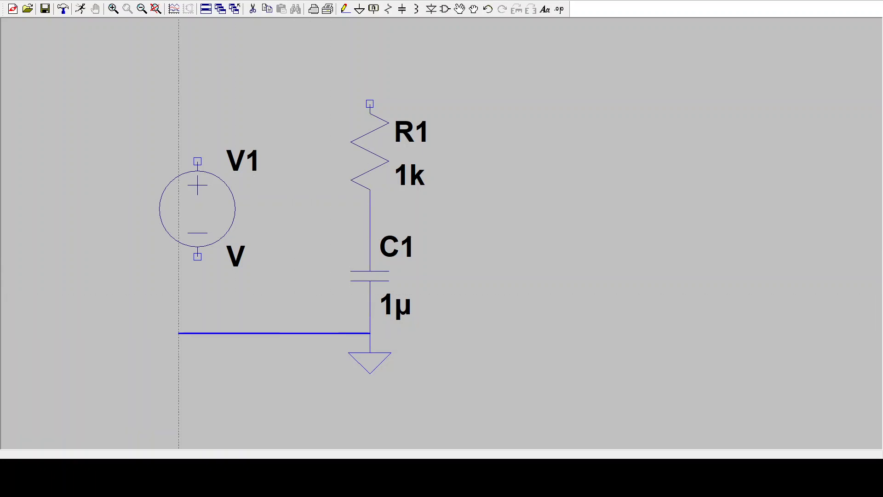
click(197, 257)
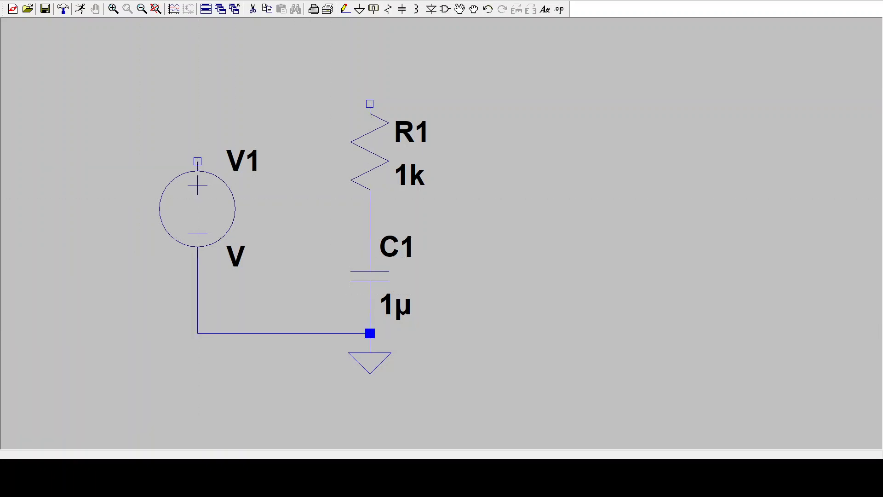
click(370, 103)
key(Escape)
click(370, 103)
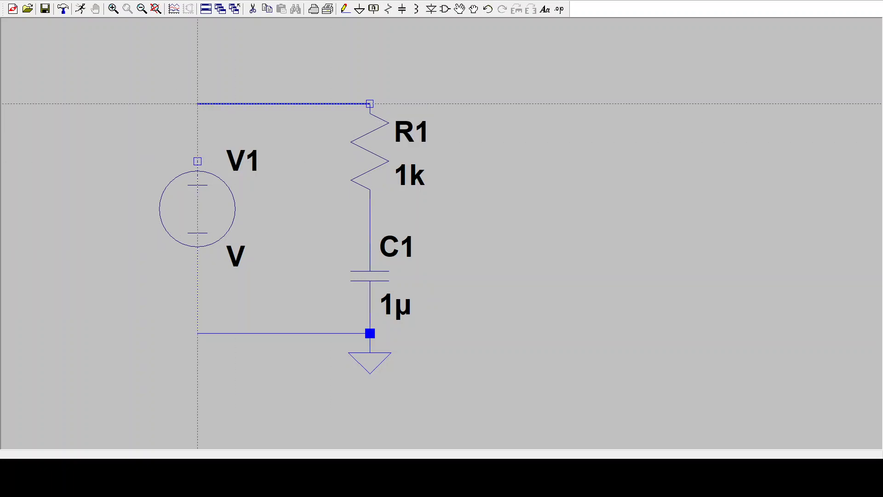
click(198, 104)
click(198, 161)
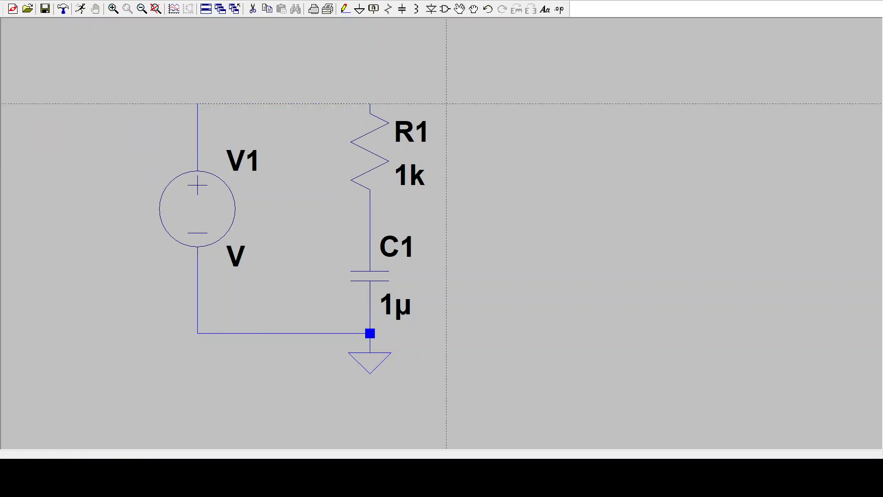
key(Escape)
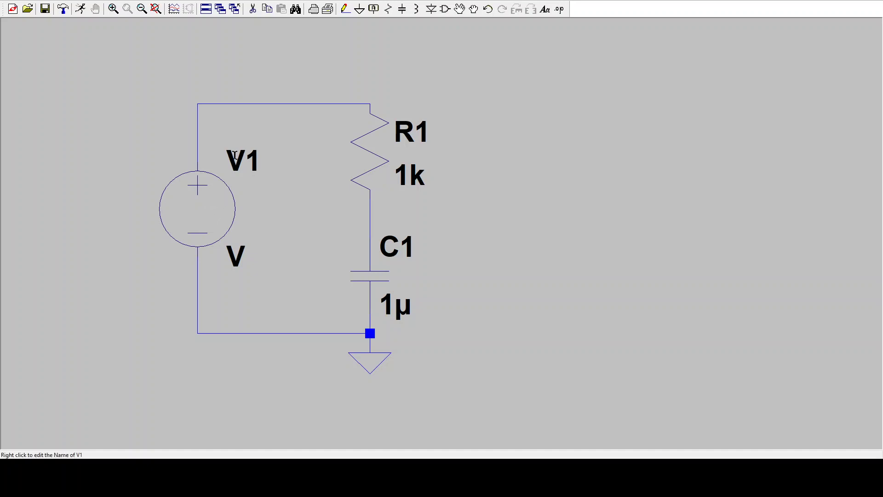
Give voltage source V1 an AC amplitude of 1.
right_click(214, 209)
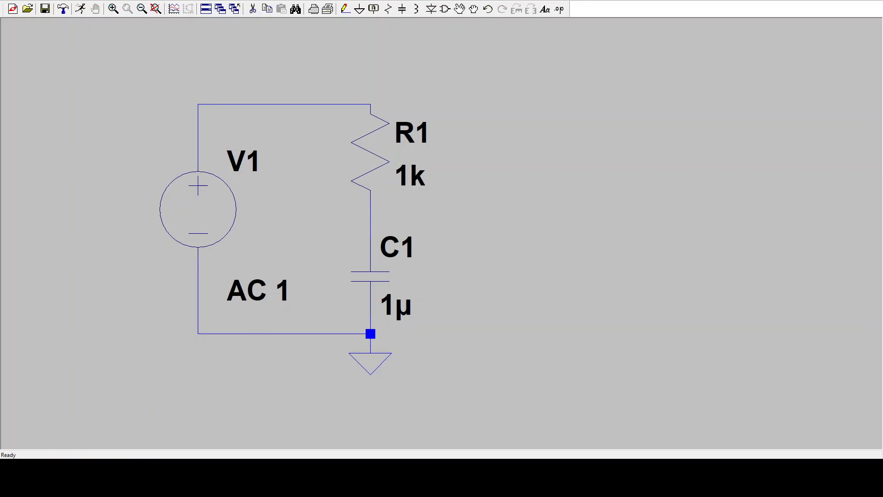
Place the .ac dec 100 1 10000 directive below the circuit and run the simulation.
click(484, 294)
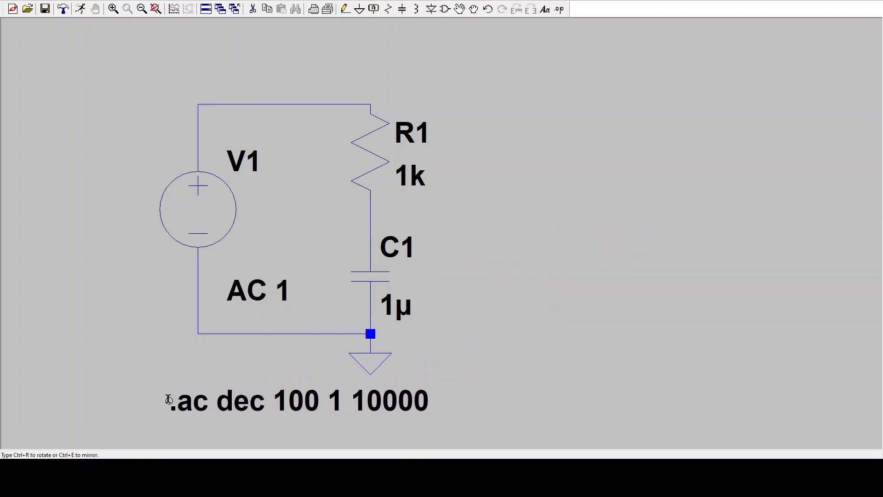
click(169, 398)
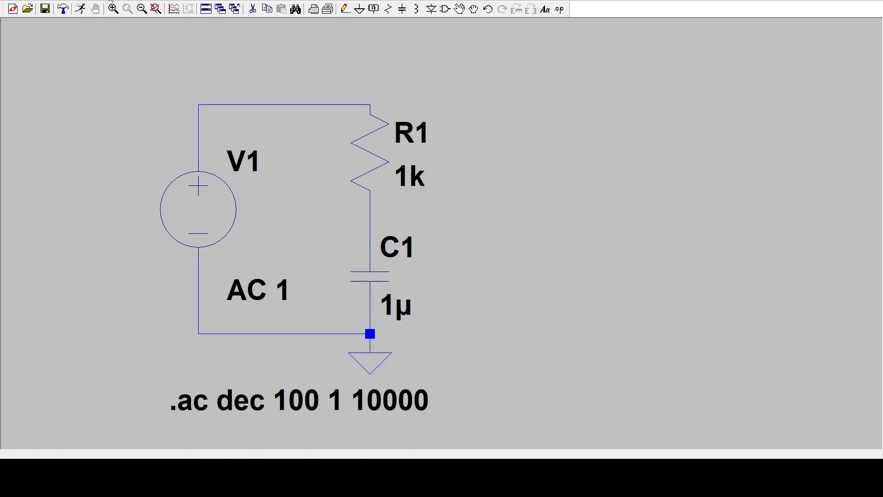
click(106, 7)
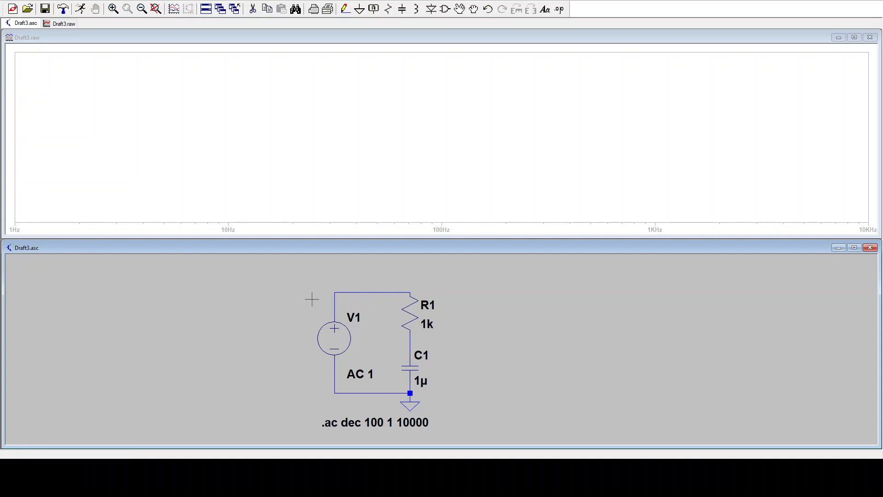
Probe the R1–C1 node to plot V(n002), then hide its phase curve.
click(414, 339)
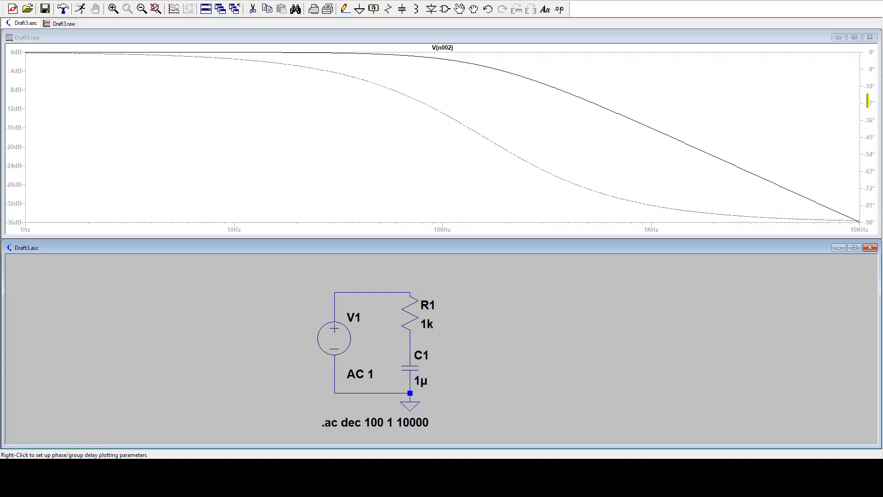
click(869, 125)
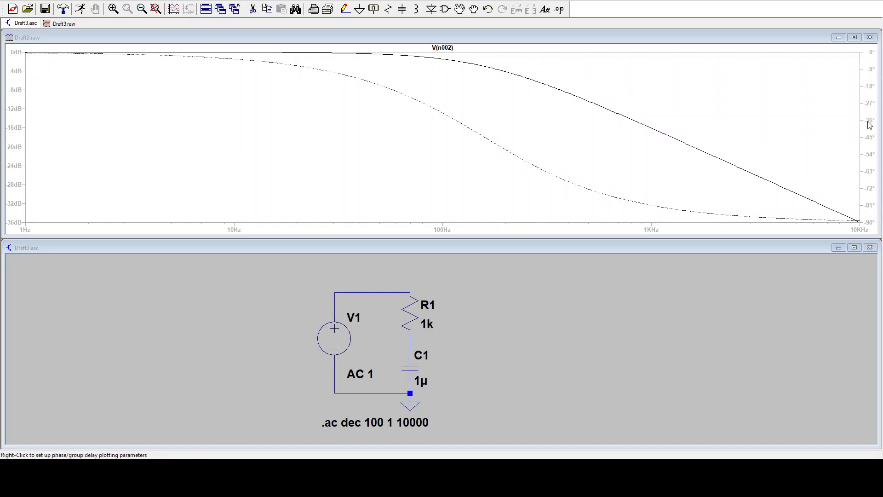
click(443, 248)
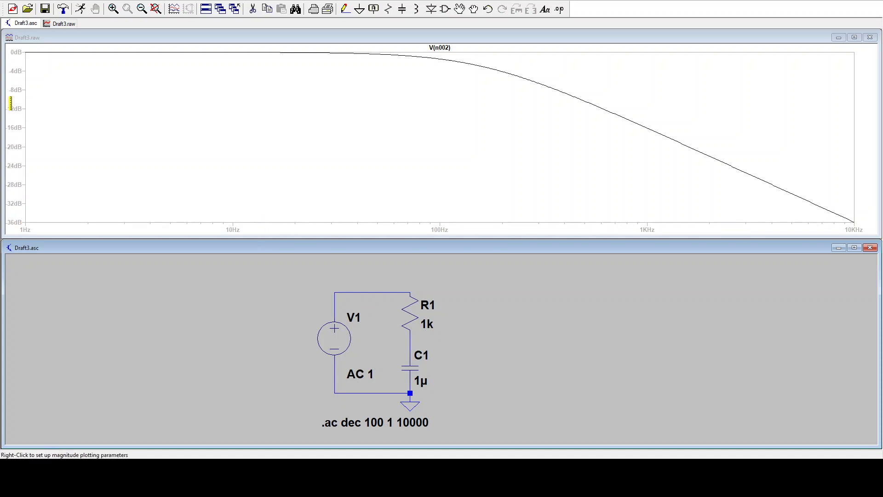
Switch the vertical axis to linear volts and the frequency axis to linear.
right_click(20, 81)
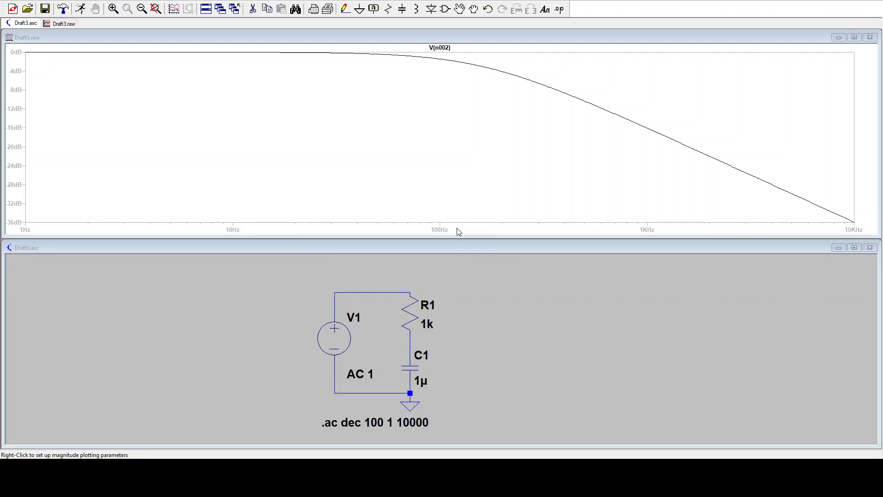
key(Return)
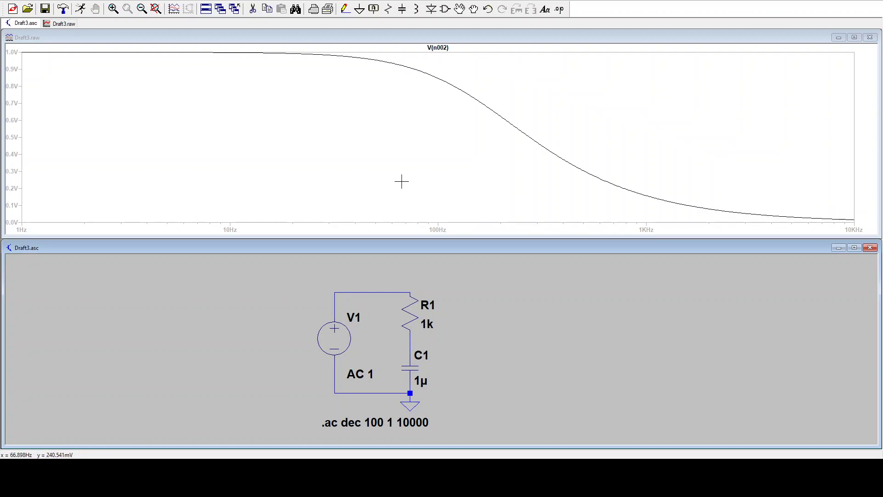
right_click(256, 228)
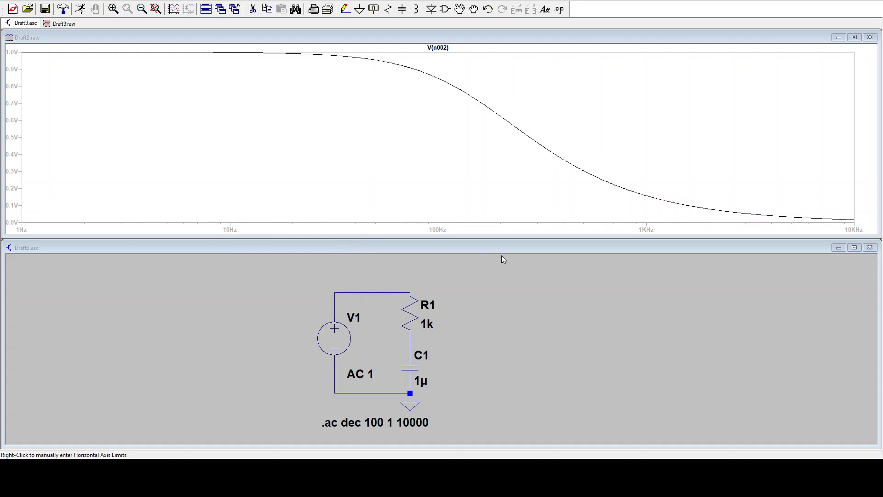
key(Return)
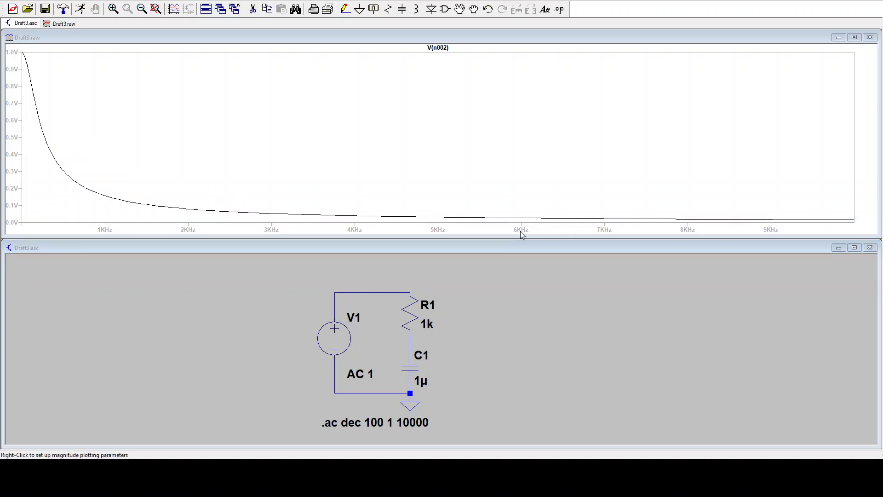
Set the vertical axis back to dB and the frequency axis back to logarithmic.
key(Return)
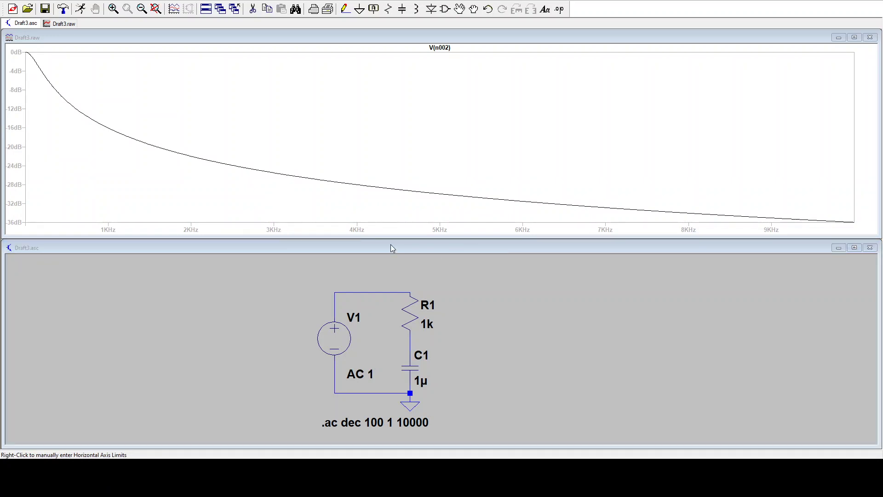
key(Return)
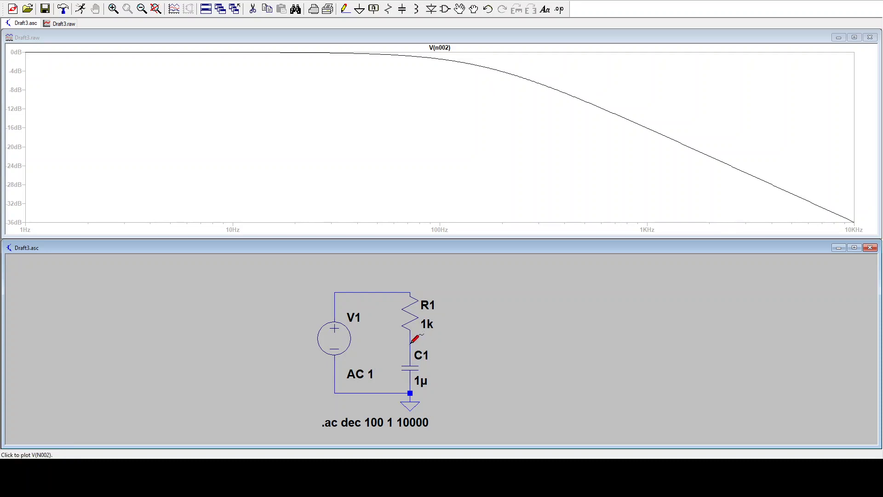
Probe the top wire between V1 and R1 to add V(n001) to the plot.
click(387, 290)
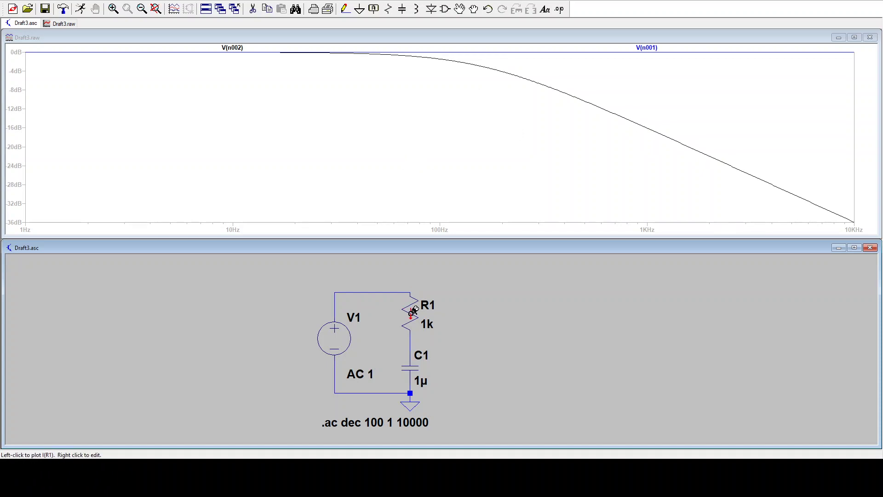
Probe R1, C1 and V1 to plot I(R1), I(C1) and I(V1).
click(413, 311)
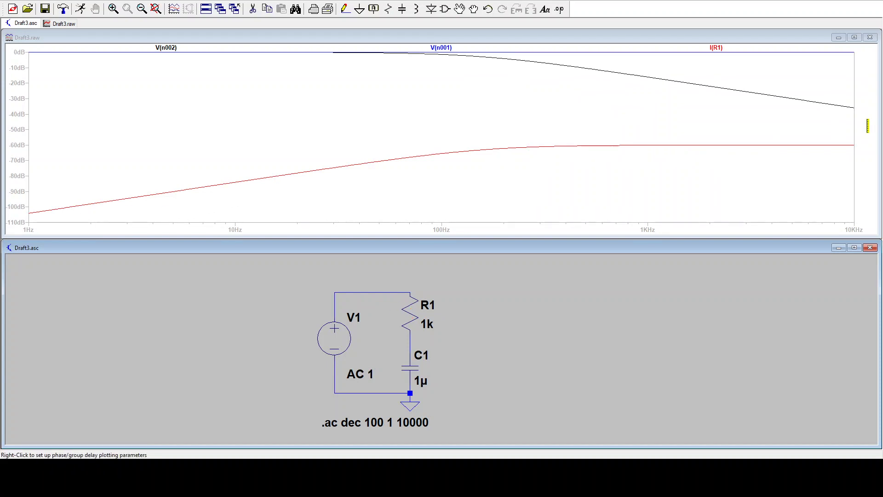
click(414, 367)
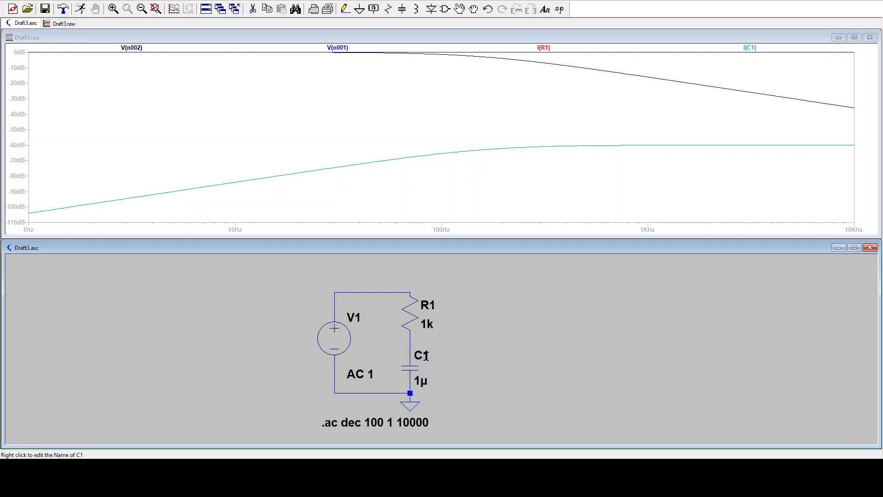
click(338, 337)
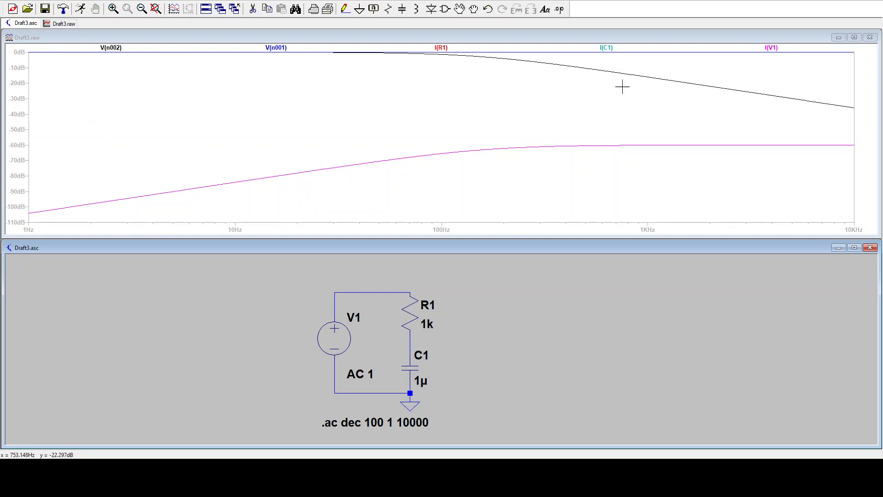
Close the Draft3.raw plot and maximize the Draft3.asc schematic, adjusting the zoom.
click(869, 38)
click(854, 237)
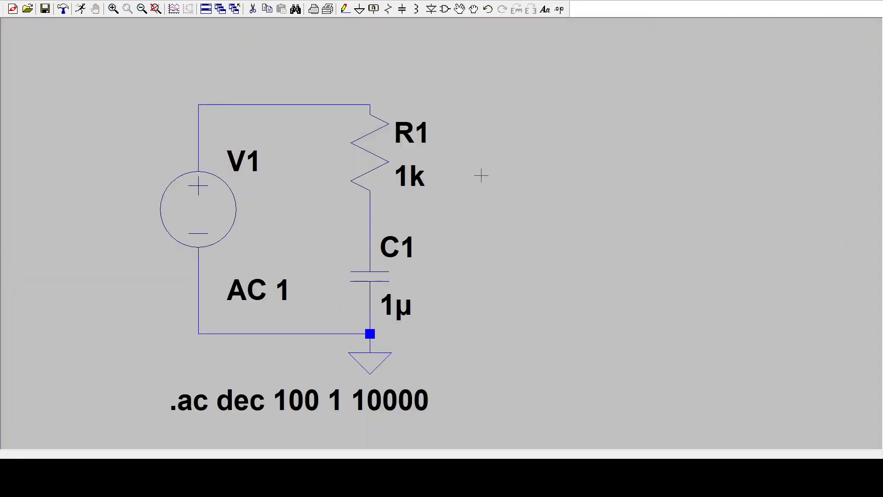
scroll(222, 187, up, 3)
scroll(164, 187, down, 3)
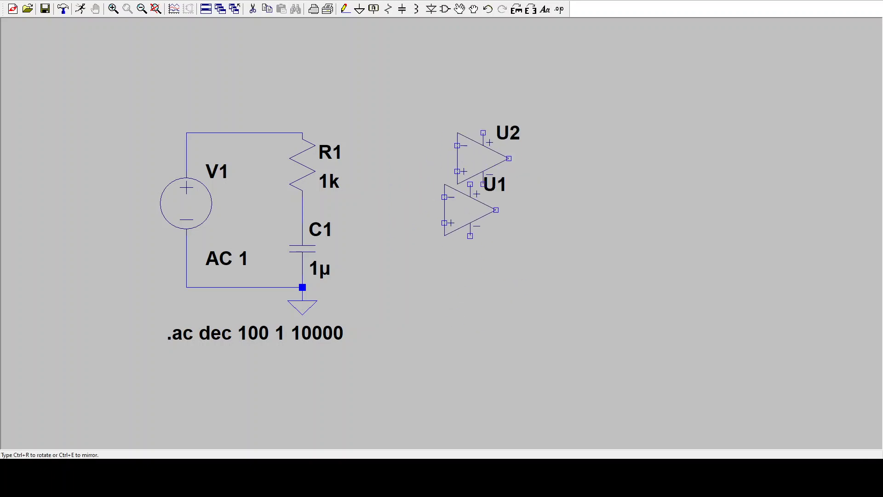
Place op-amp U1 right of the filter, resistors R2 and R3 beside it, and a ground.
click(470, 210)
key(Escape)
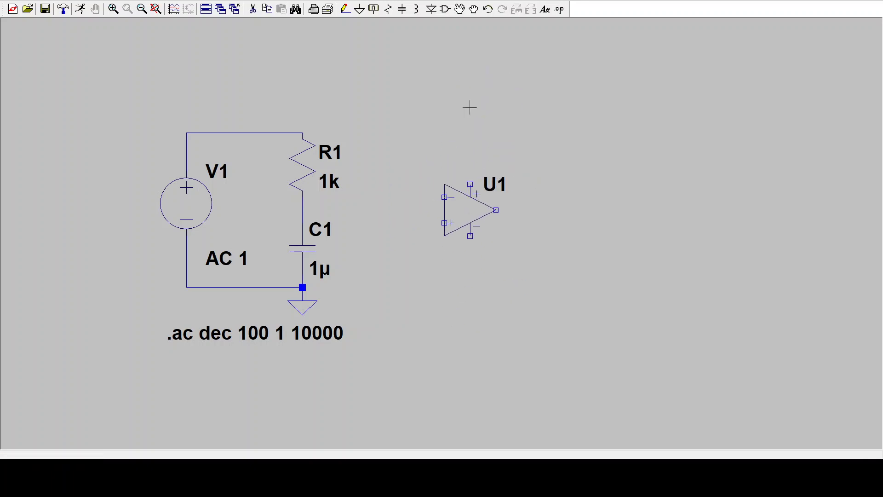
click(388, 9)
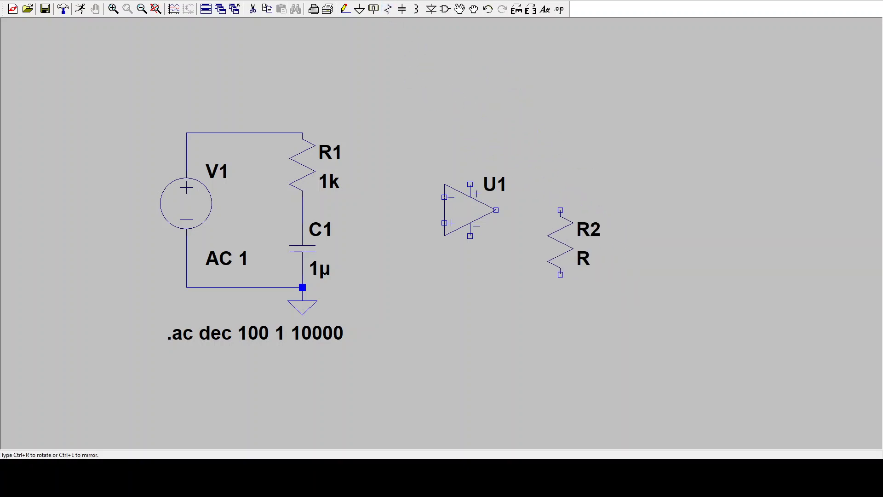
click(560, 243)
click(560, 333)
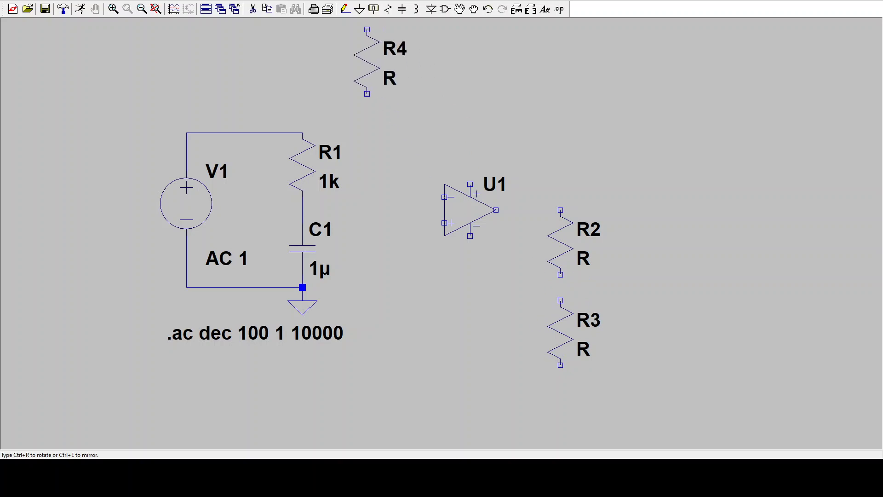
click(360, 9)
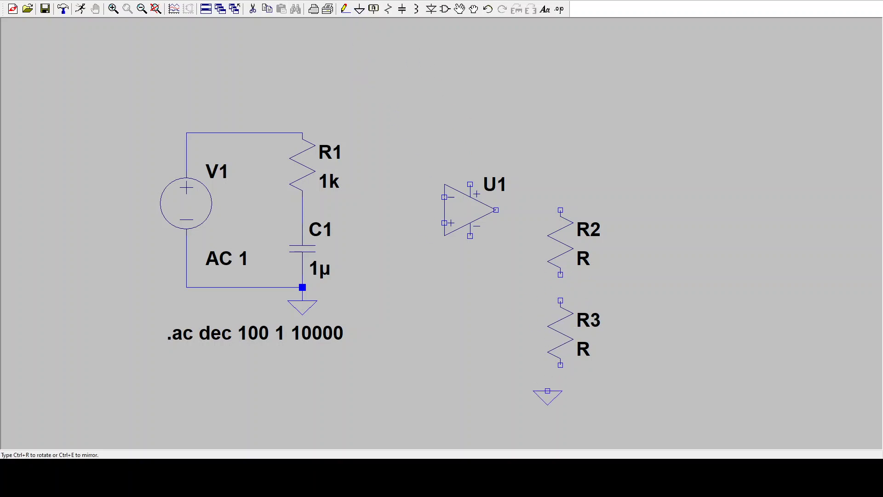
scroll(366, 43, up, 3)
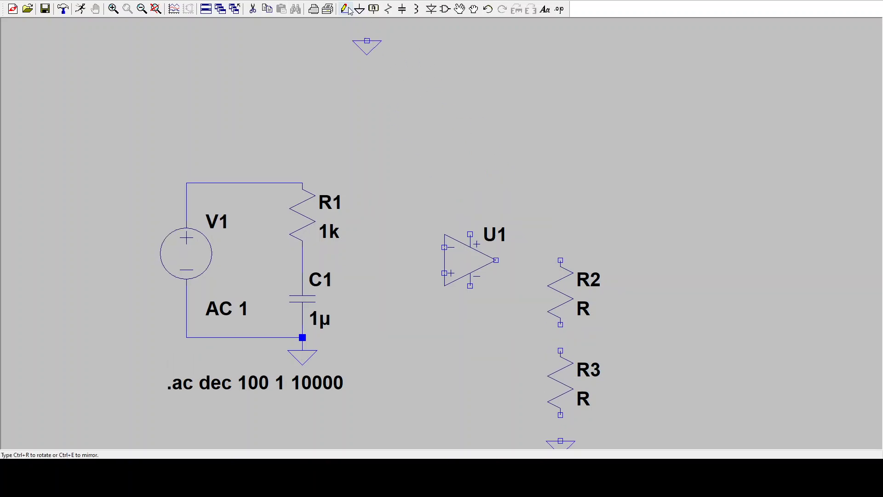
key(Escape)
scroll(465, 184, down, 2)
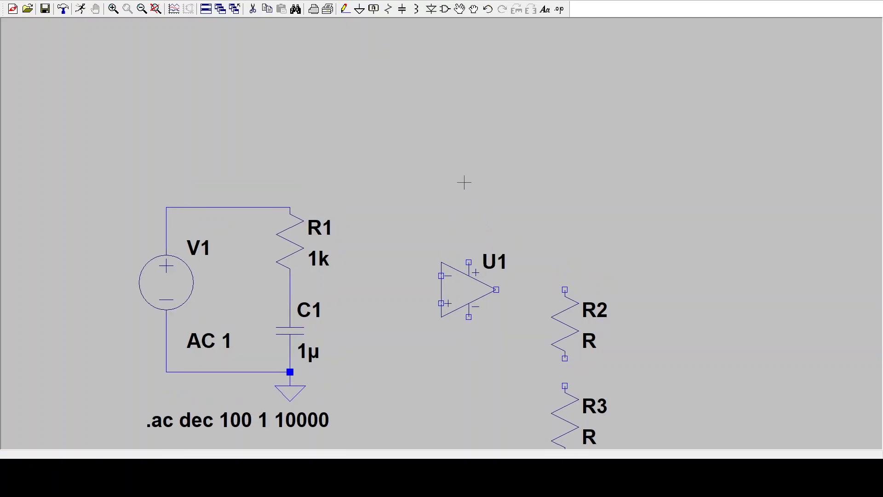
scroll(473, 276, up, 2)
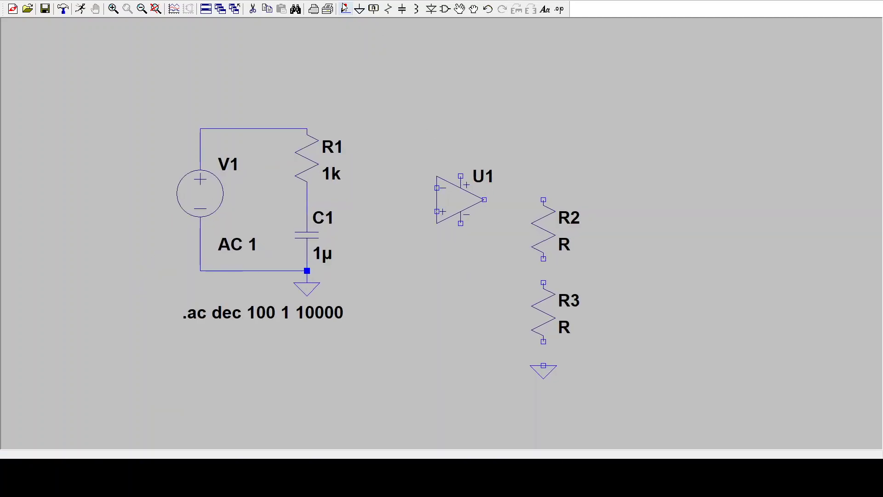
Wire U1's output down through R2 and R3 to ground.
click(485, 200)
click(543, 200)
click(543, 259)
click(544, 282)
click(544, 342)
click(543, 366)
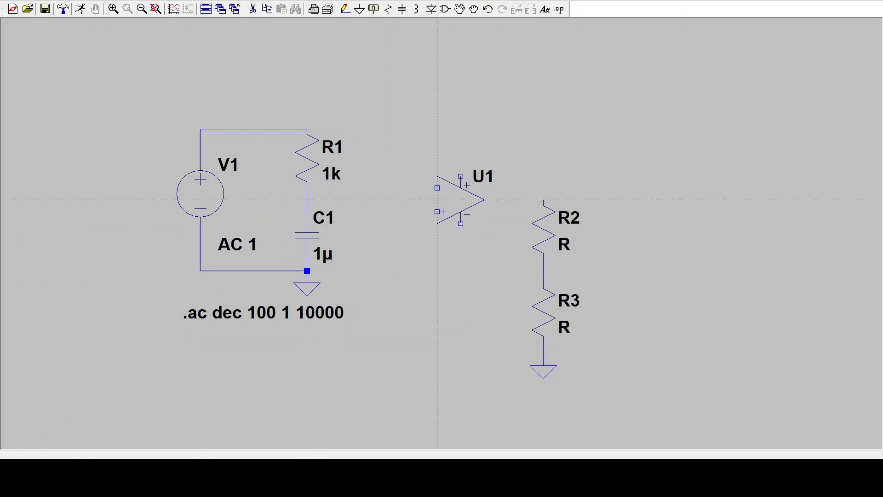
Wire U1's − input to the R2–R3 junction, the R1–C1 node to +, and V1 to R1.
click(437, 187)
click(402, 270)
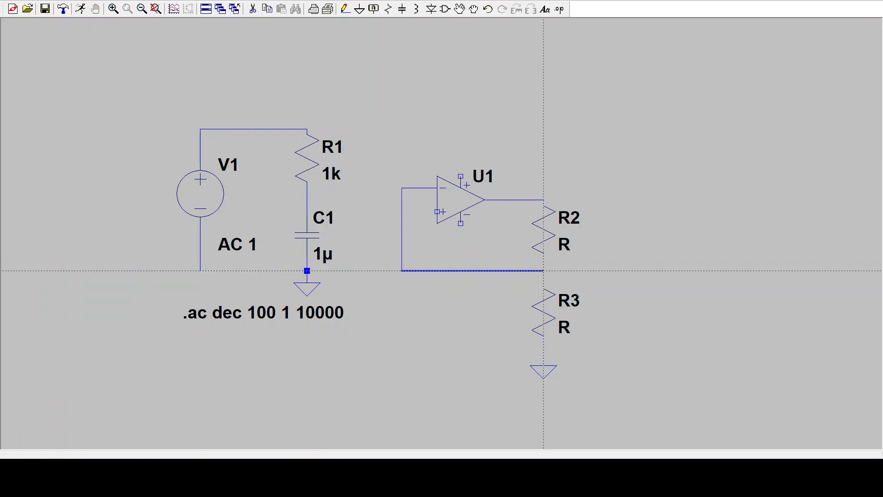
click(544, 270)
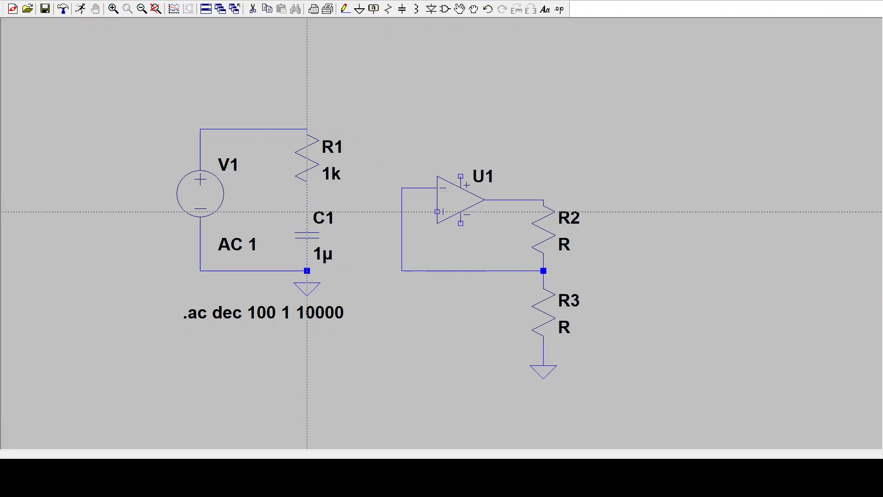
click(307, 200)
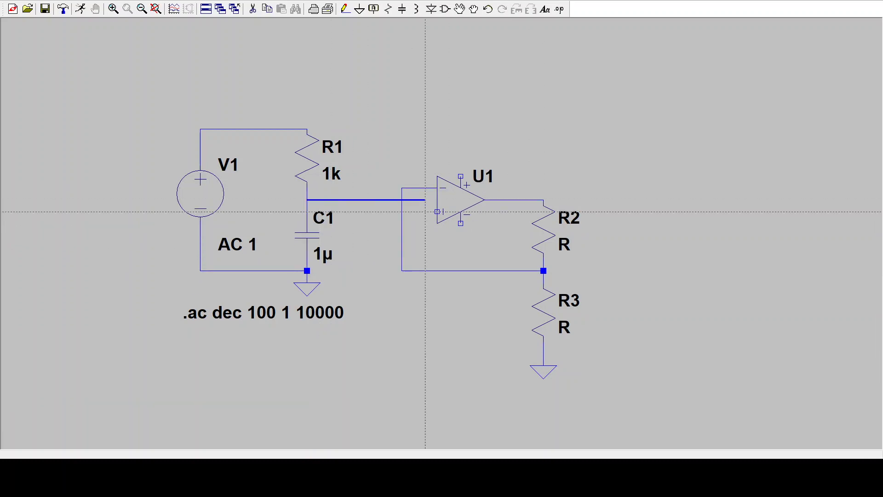
click(437, 212)
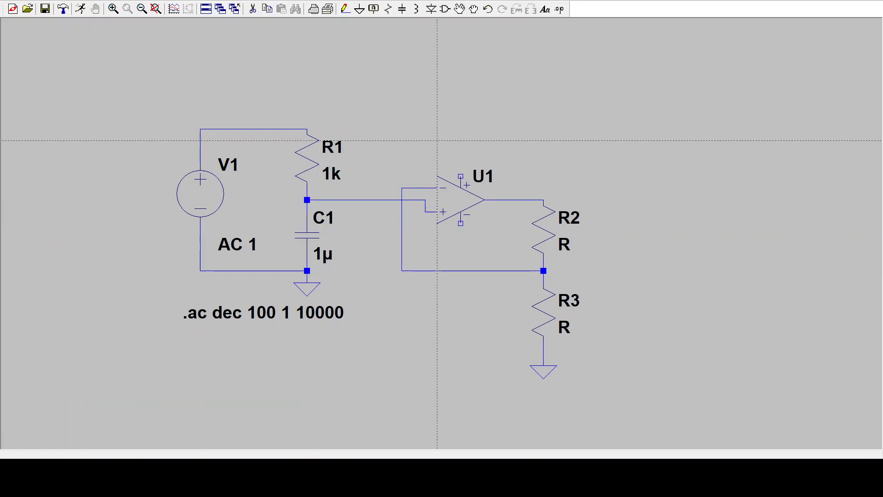
click(307, 129)
key(Escape)
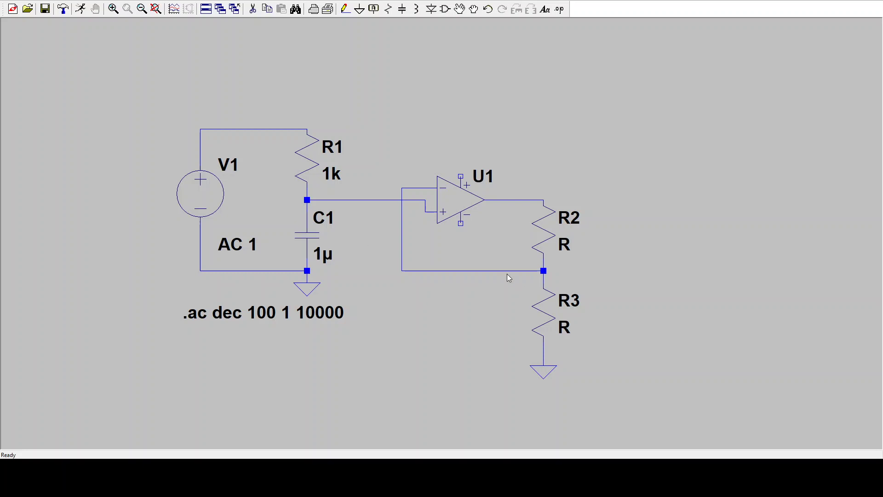
Place supply source V2 above the op-amp and V3 below the circuit, each with a ground.
key(v)
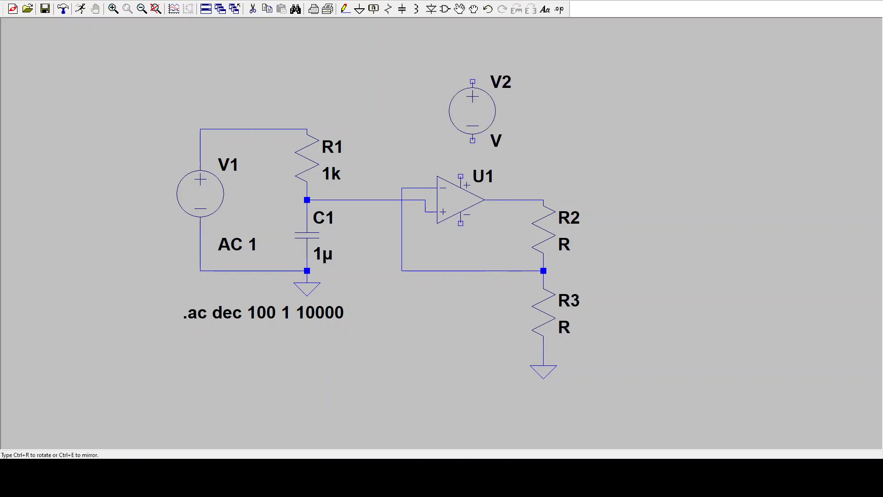
click(507, 88)
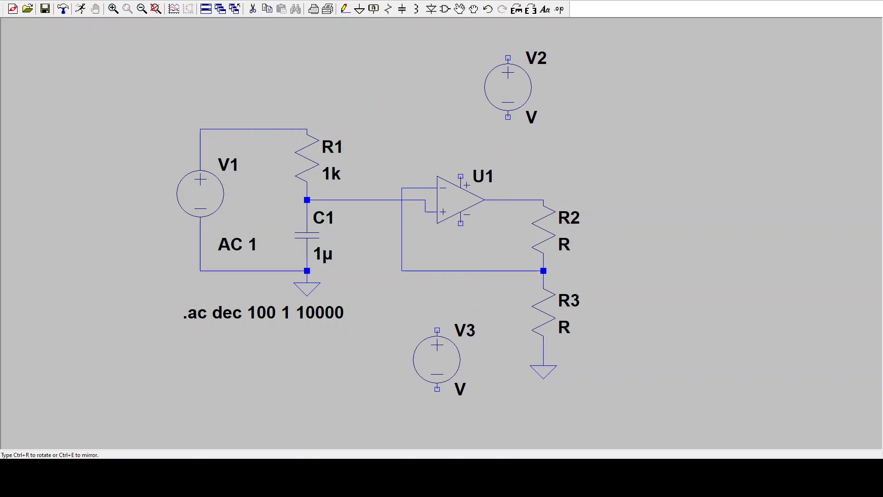
click(425, 336)
key(Escape)
click(359, 9)
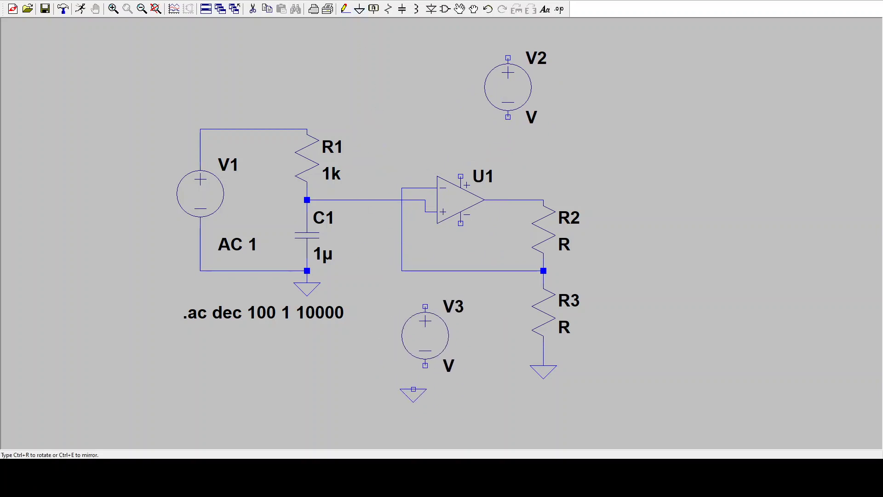
click(425, 377)
click(507, 141)
key(Escape)
Wire V2 and V3 to ground and to U1's upper and lower supply pins.
click(345, 8)
click(200, 129)
click(307, 129)
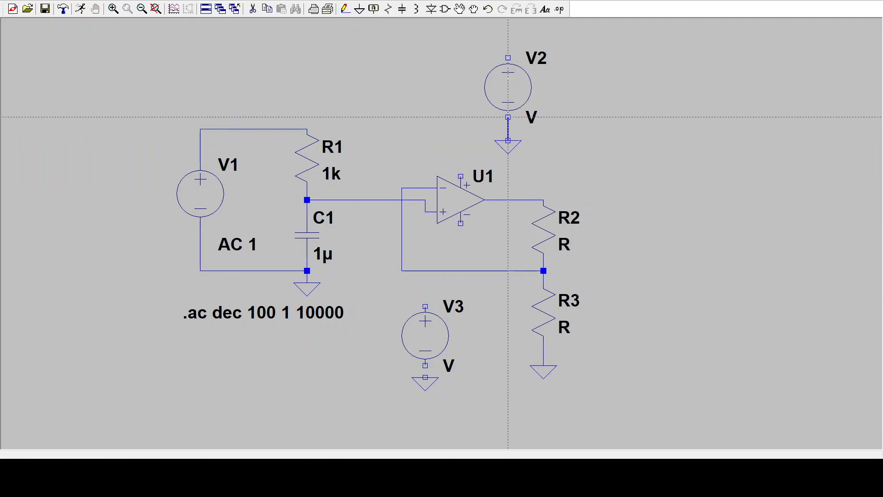
click(508, 58)
click(461, 176)
click(425, 365)
click(425, 377)
click(425, 306)
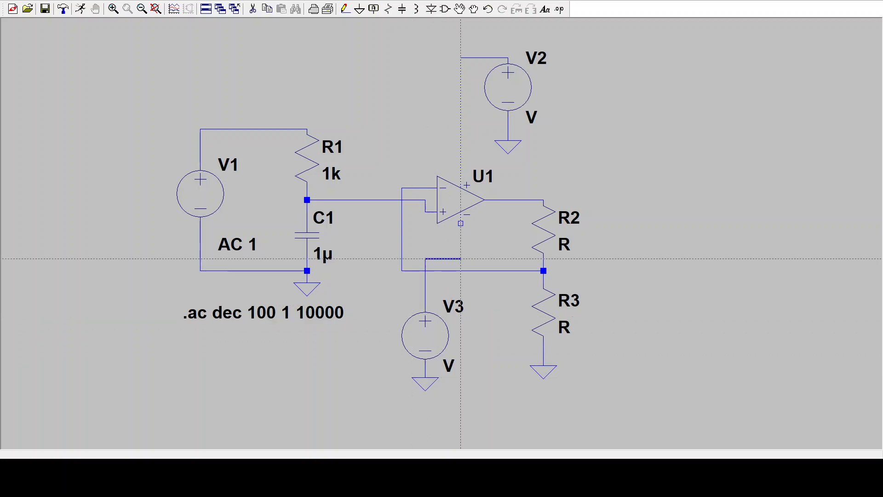
click(460, 223)
Give supplies V2 a value of 5 and V3 -5, and resistors R2 1000 and R3 100.
key(Escape)
right_click(507, 77)
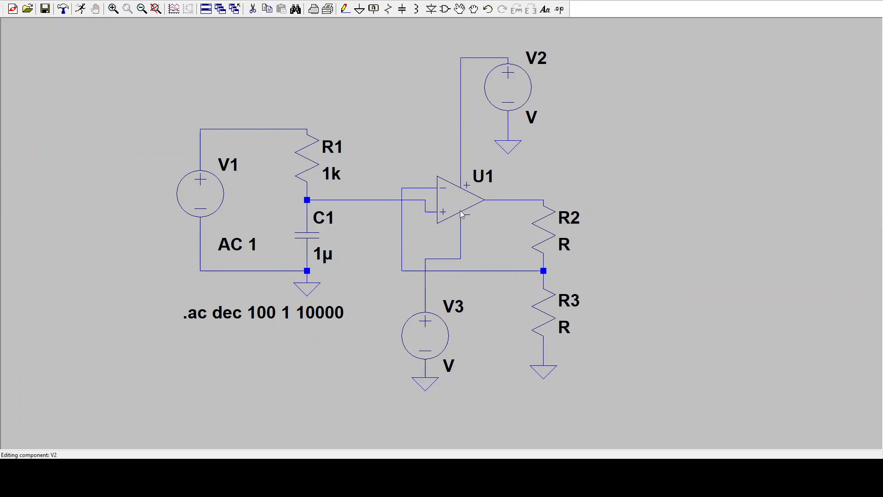
text(5)
key(Return)
right_click(442, 335)
text(-5)
key(Return)
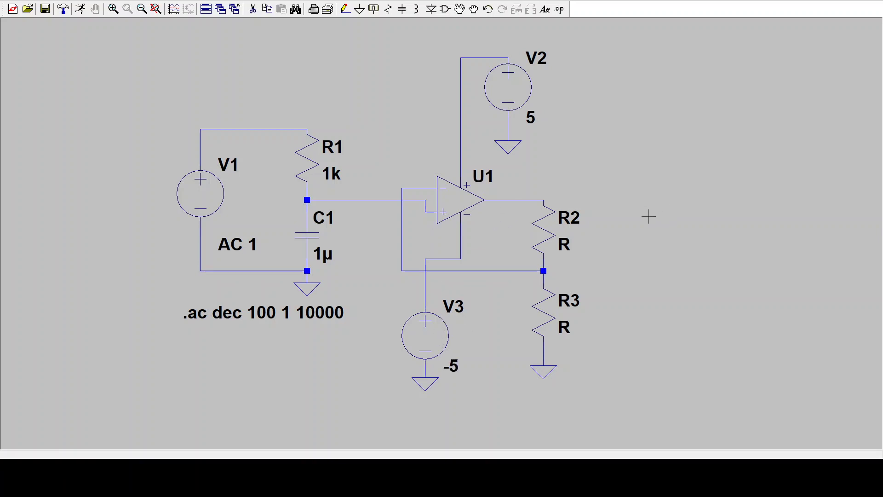
right_click(550, 231)
text(1000)
key(Return)
right_click(544, 307)
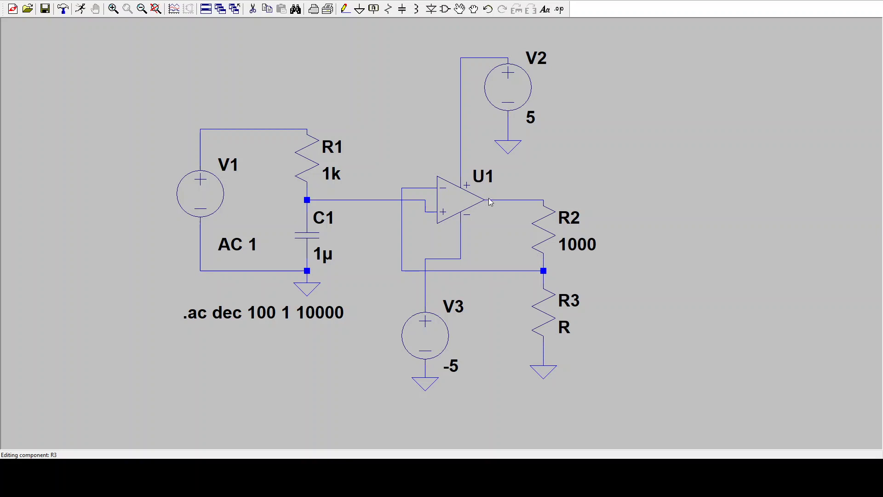
key(Return)
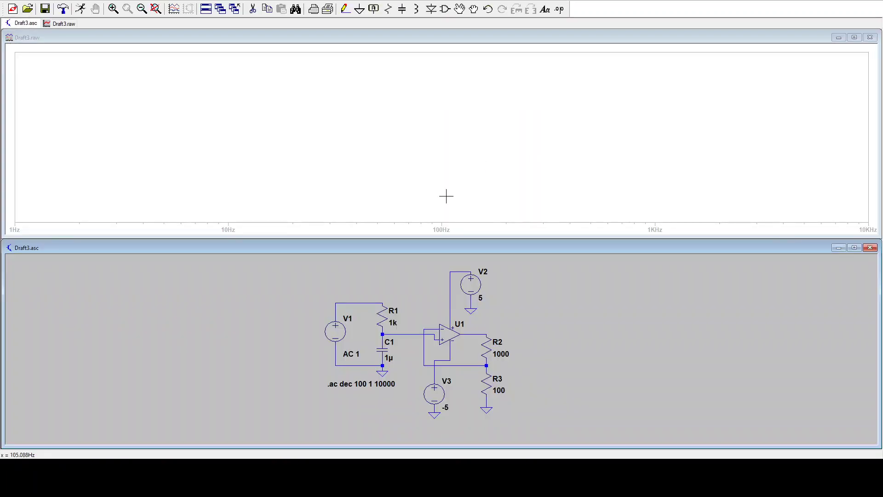
Probe the input above V1, the R1–C1 node and U1's output to plot V(n002), V(n004), V(n005).
click(371, 298)
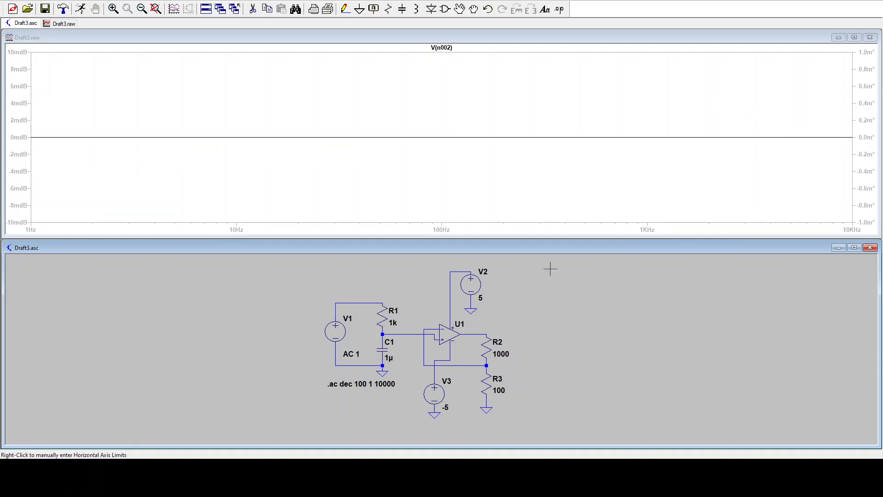
click(403, 335)
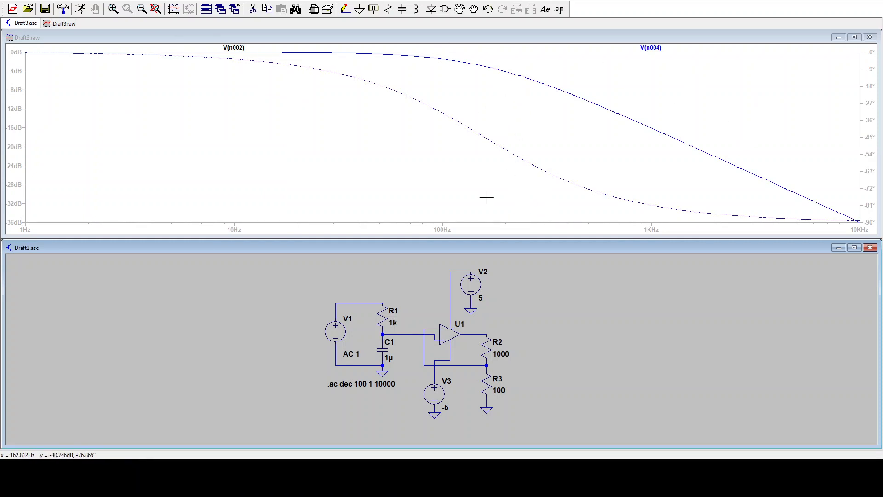
click(477, 332)
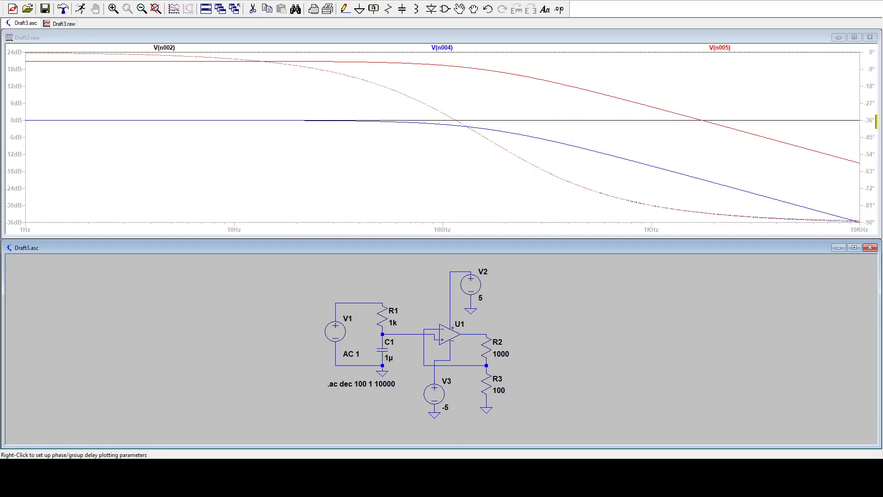
Hide the phase curve and switch the plot to linear volts and a linear frequency axis.
click(866, 125)
click(463, 253)
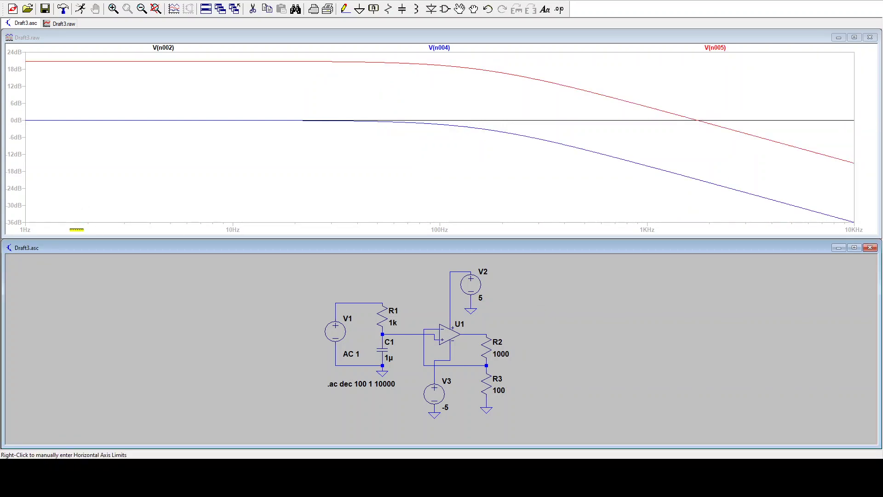
click(10, 168)
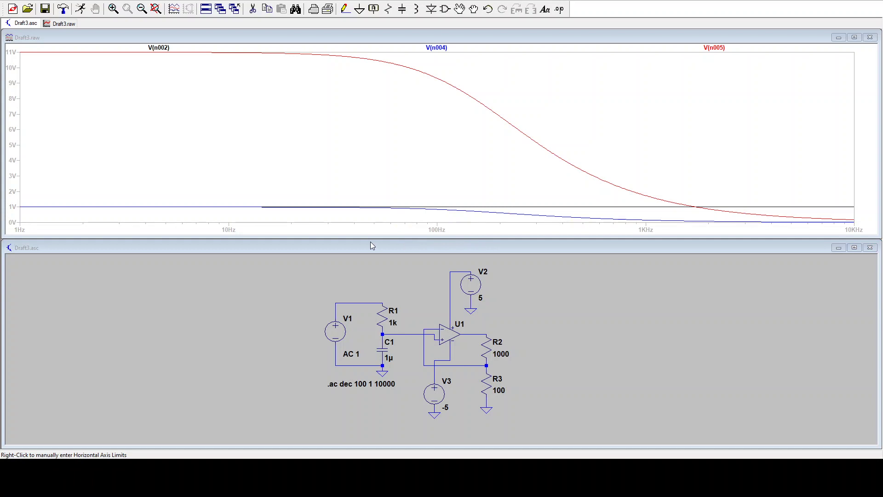
click(534, 247)
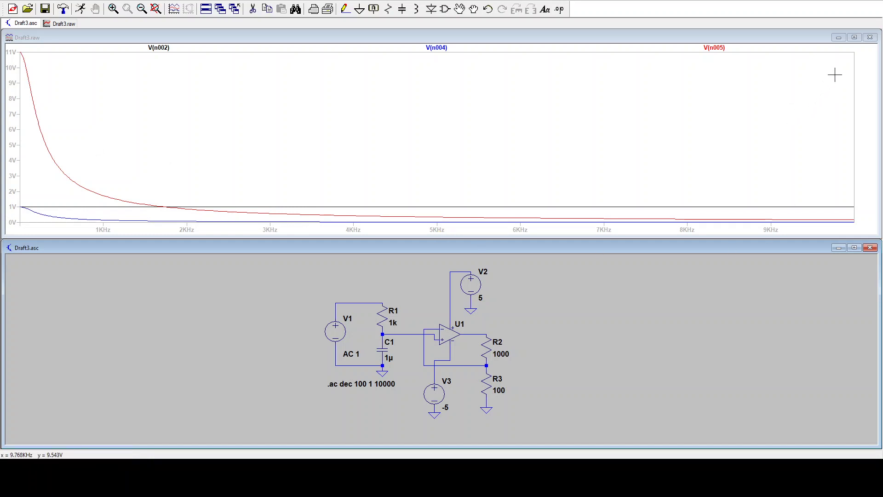
Close the Draft3.raw waveform window.
click(870, 37)
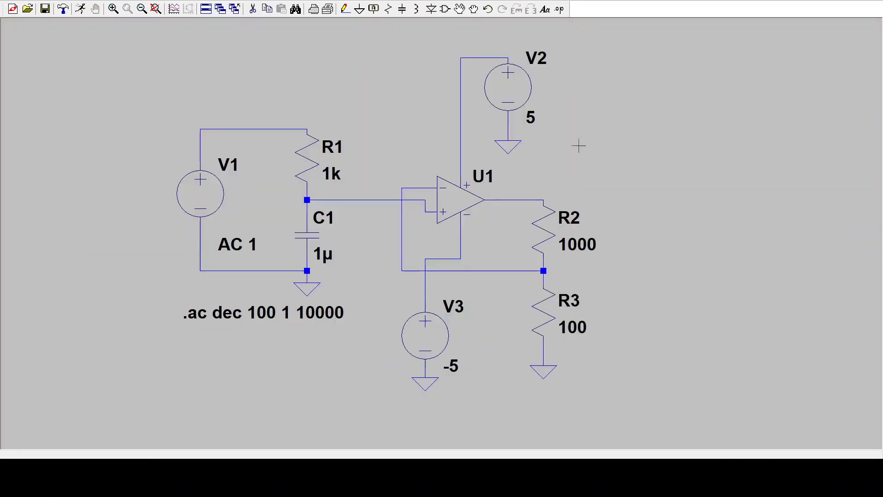